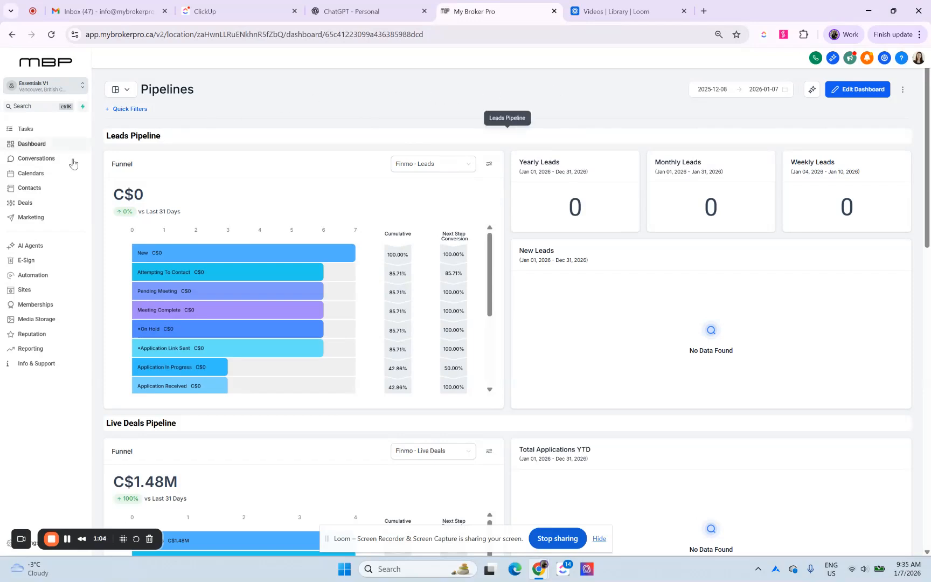
Step: Select all contacts in the account's Contacts list, including those beyond the current page
{"action": "left_click", "coordinate": [56, 176]}
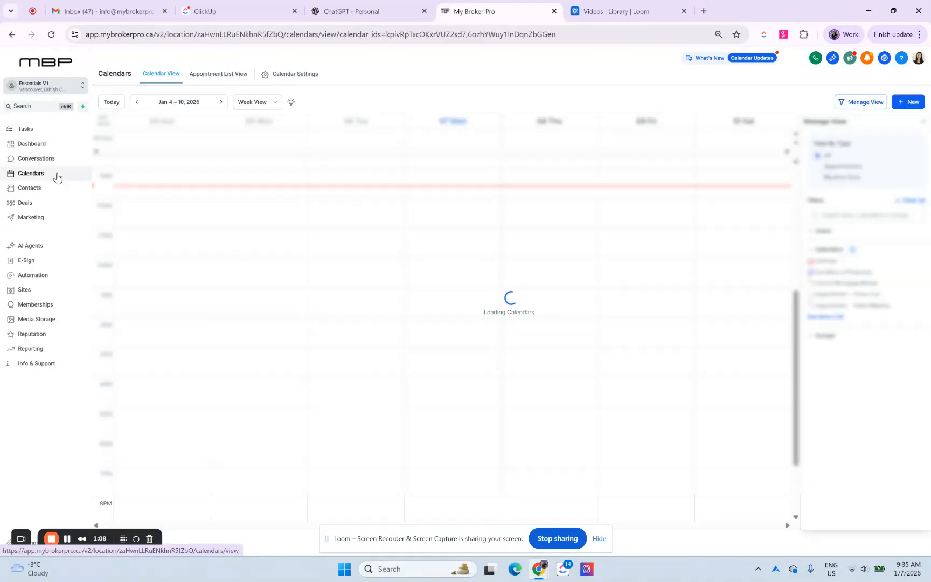
{"action": "left_click", "coordinate": [58, 189]}
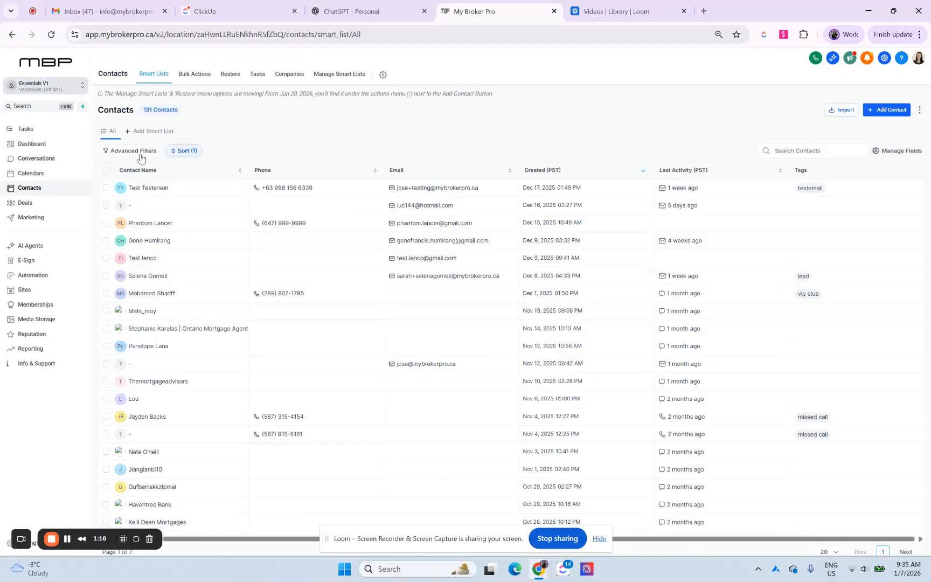
{"action": "left_click", "coordinate": [106, 171]}
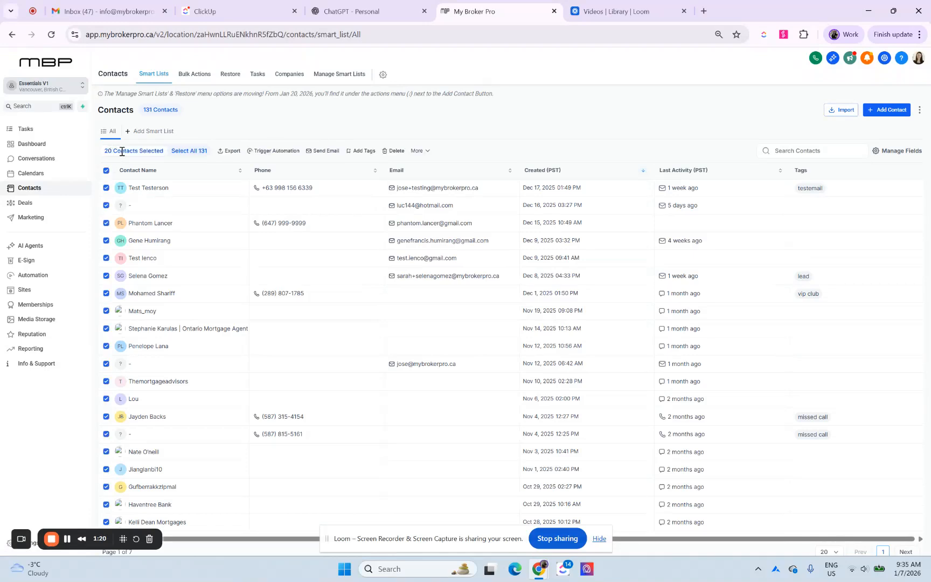
{"action": "left_click", "coordinate": [190, 151]}
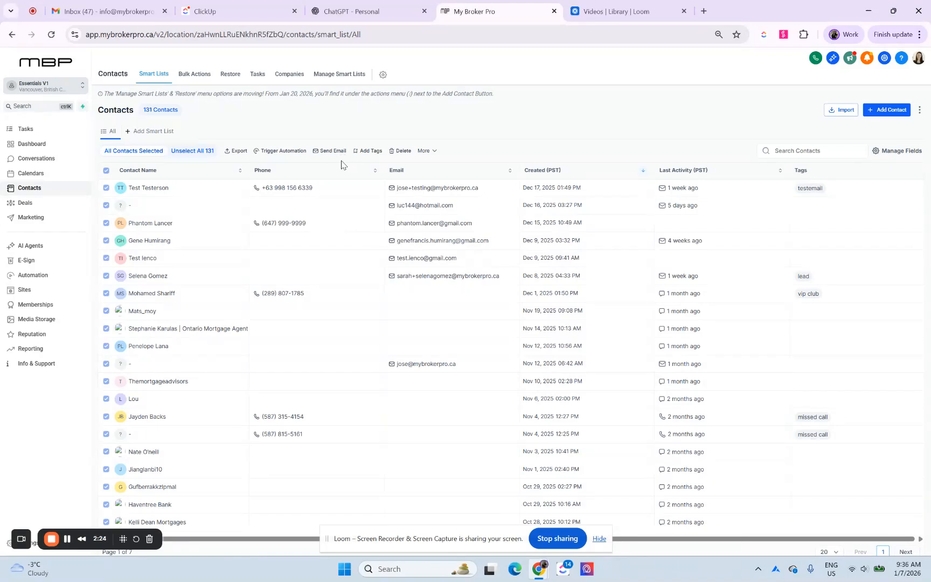
Step: Start a bulk SMS to the selected contacts, name the action "Happy New Year SMS", and choose the default sender phone number
{"action": "left_click", "coordinate": [425, 150]}
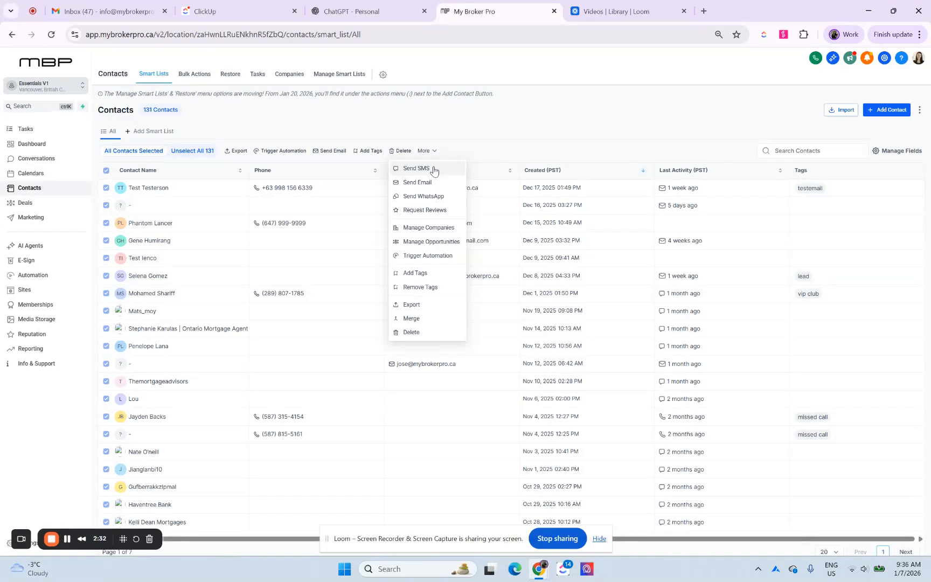
{"action": "left_click", "coordinate": [433, 169]}
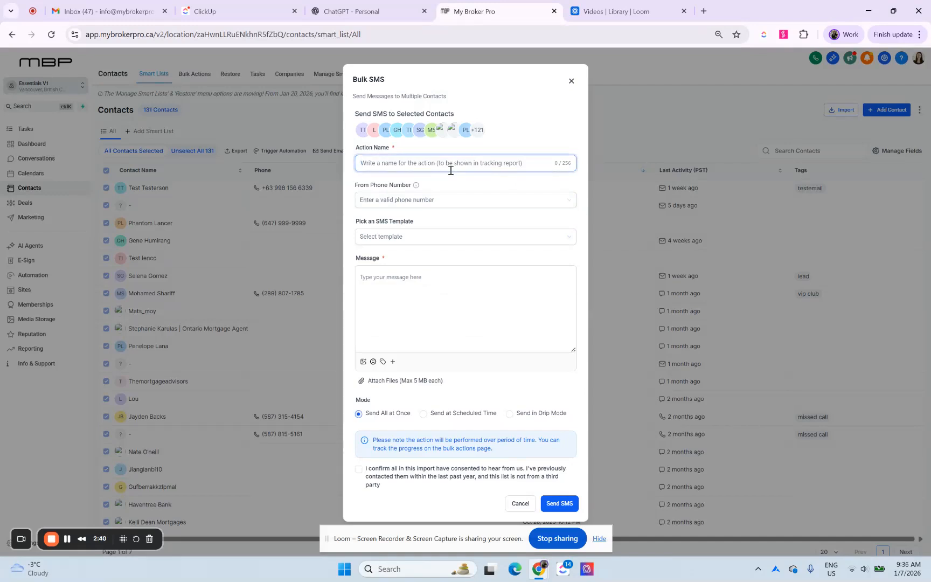
{"action": "type", "text": "Happy "}
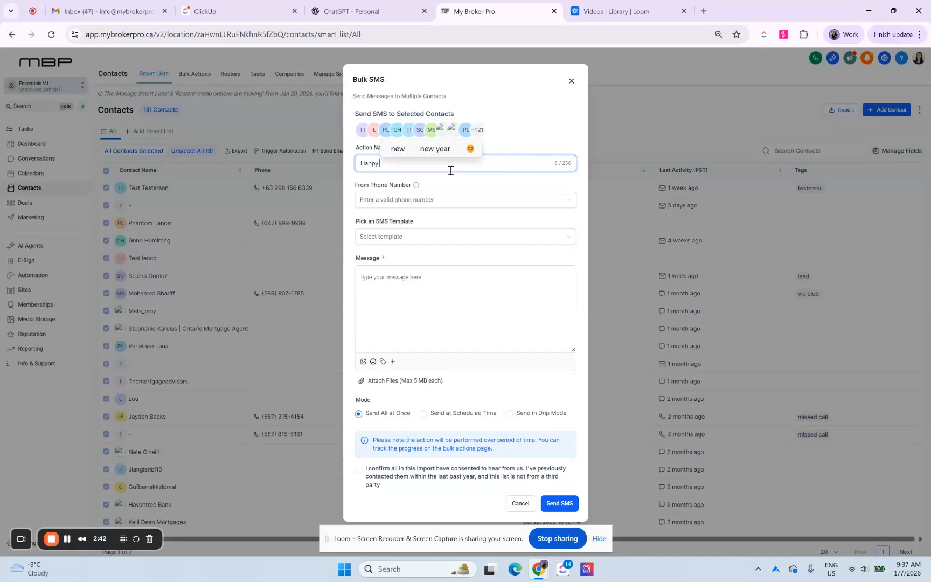
{"action": "type", "text": "New Year SMS"}
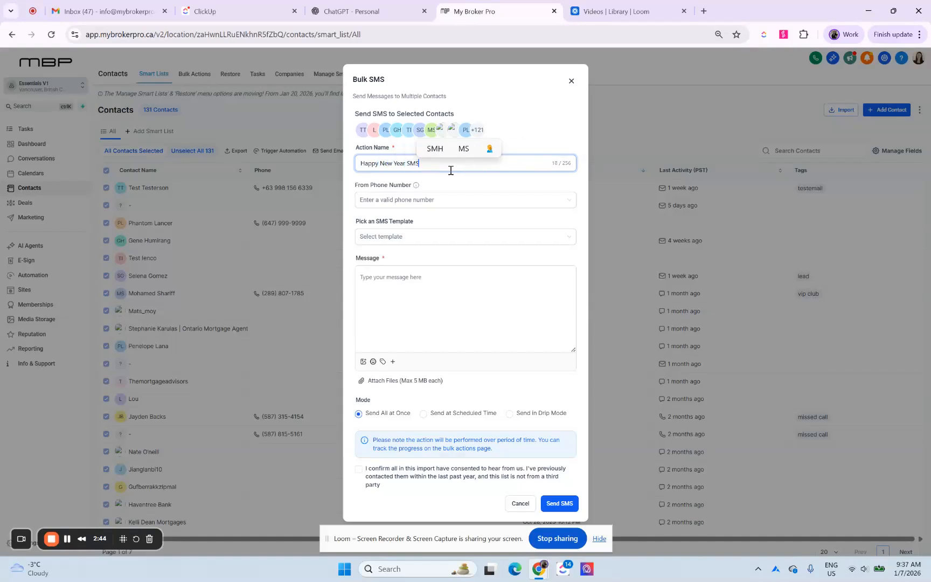
{"action": "left_click", "coordinate": [434, 201]}
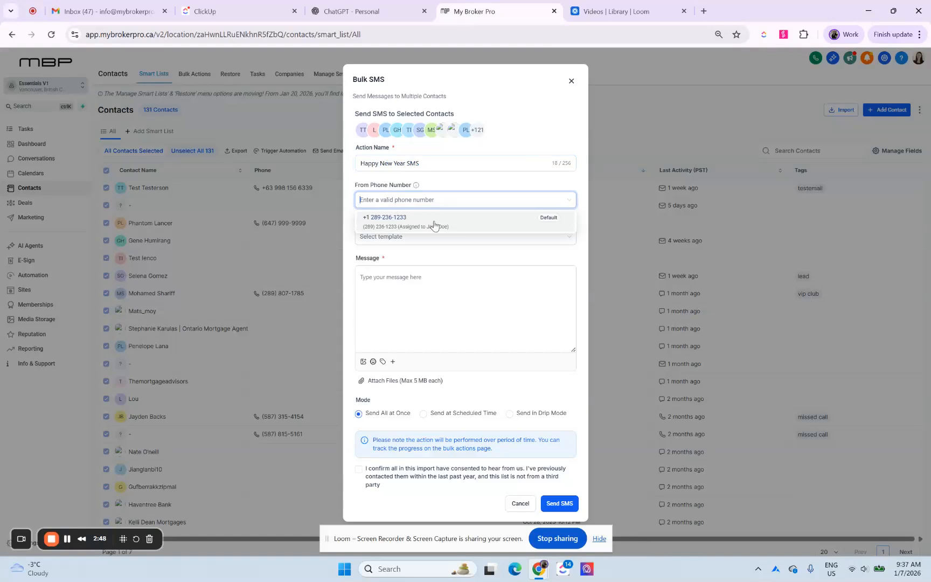
{"action": "left_click", "coordinate": [434, 225]}
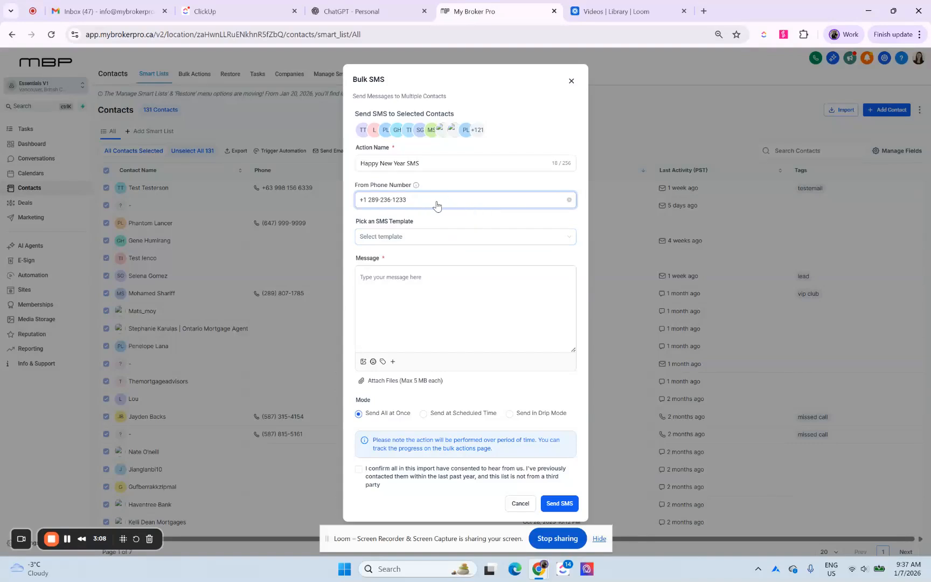
Step: Check the available SMS templates without choosing one, and begin the message with "Hi" and the contact's first name merge field
{"action": "left_click", "coordinate": [435, 241]}
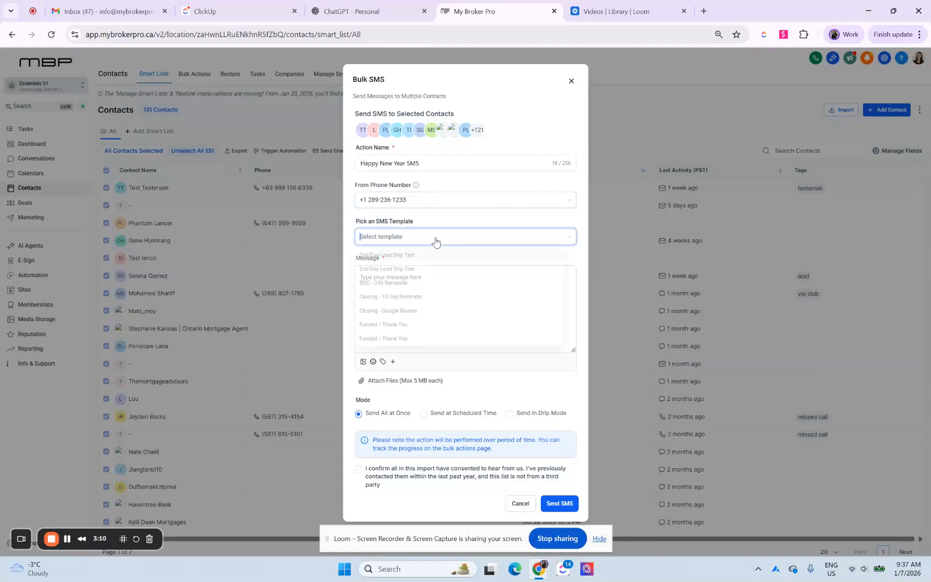
{"action": "left_click", "coordinate": [444, 227]}
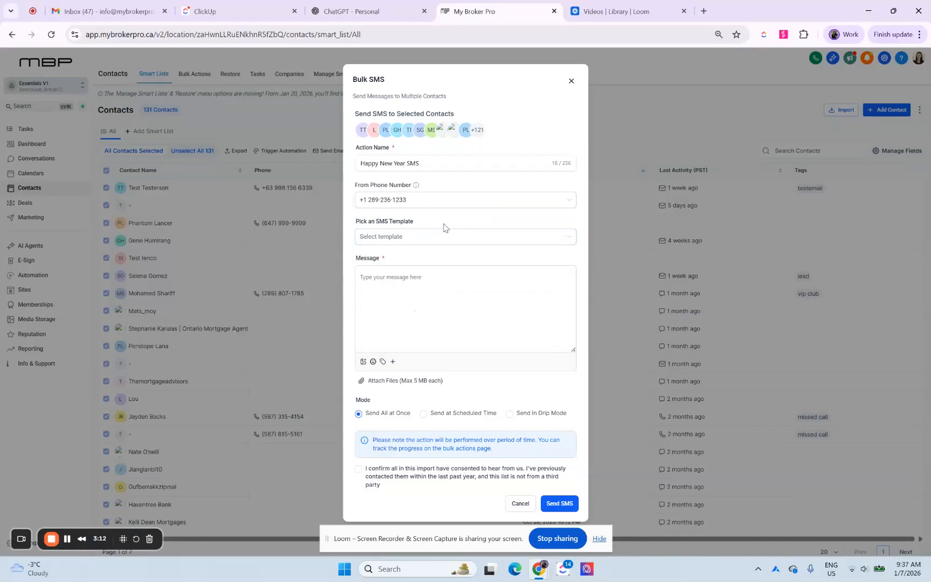
{"action": "left_click", "coordinate": [436, 285]}
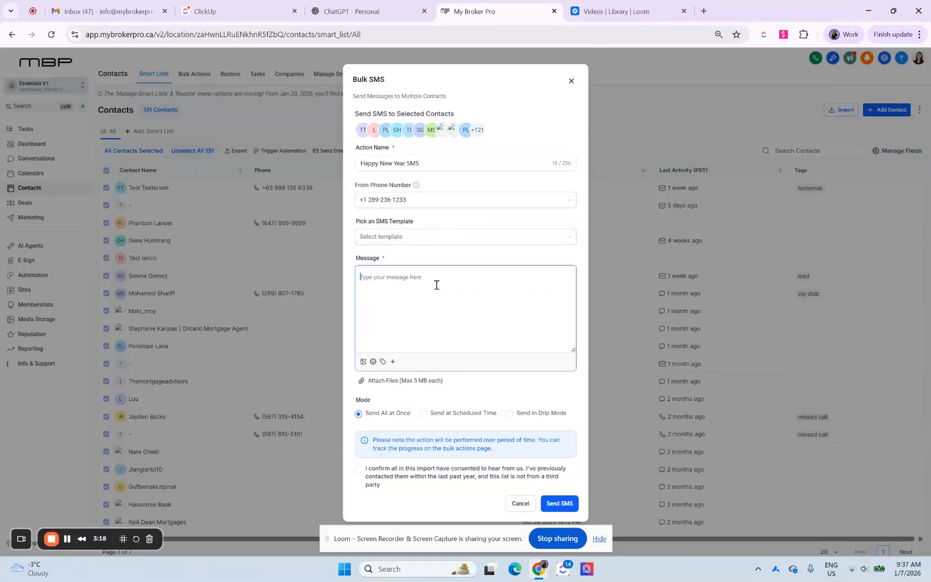
{"action": "type", "text": "Hi"}
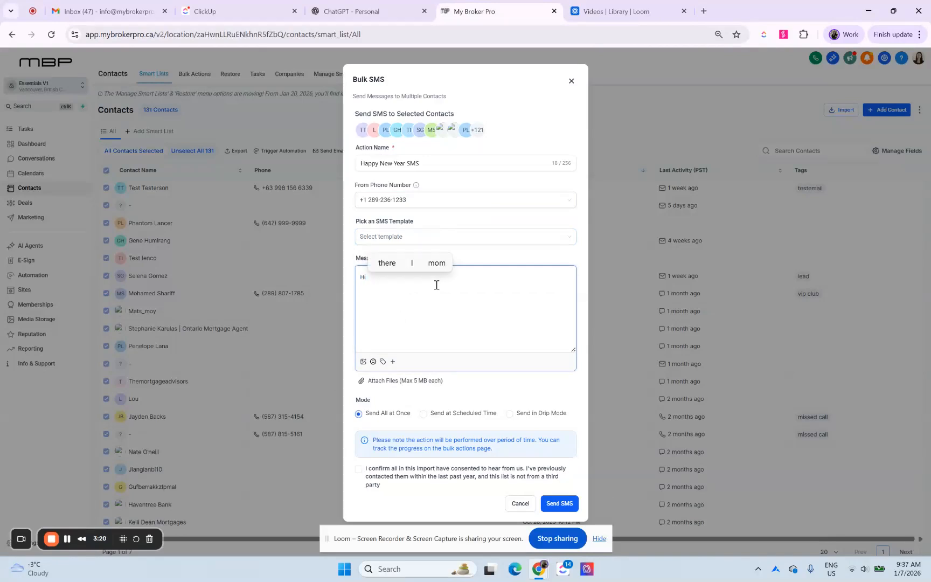
{"action": "left_click", "coordinate": [383, 361]}
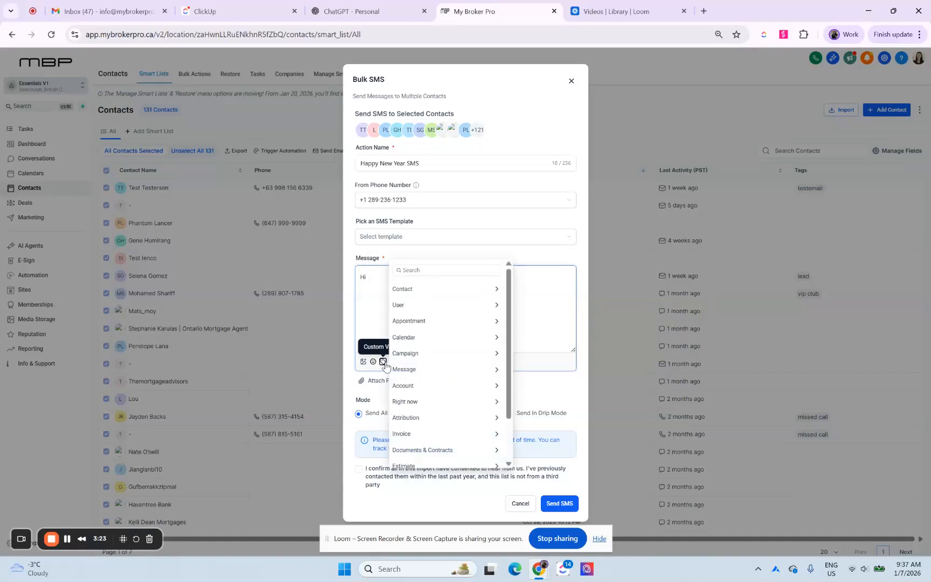
{"action": "left_click", "coordinate": [425, 298]}
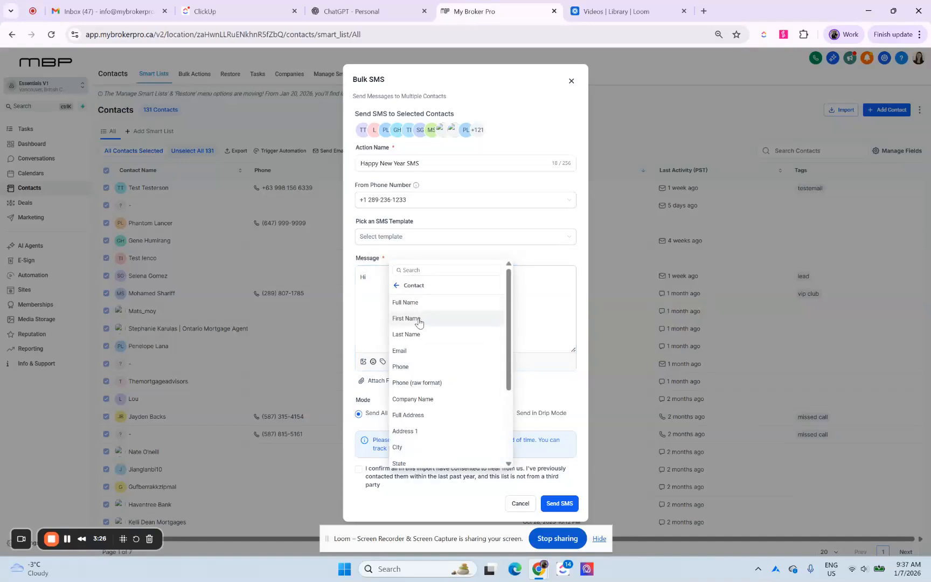
{"action": "left_click", "coordinate": [421, 319]}
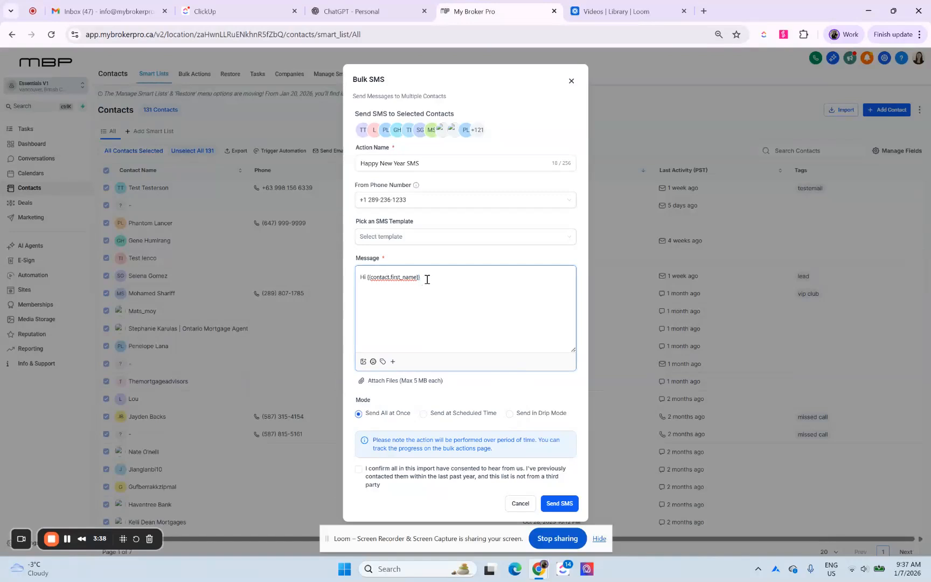
Step: Continue the message with ", Happy New Year!" and introduce the sender by full name as being from Mortgage Company
{"action": "left_click_drag", "start_coordinate": [359, 280], "coordinate": [432, 276]}
{"action": "left_click", "coordinate": [445, 273]}
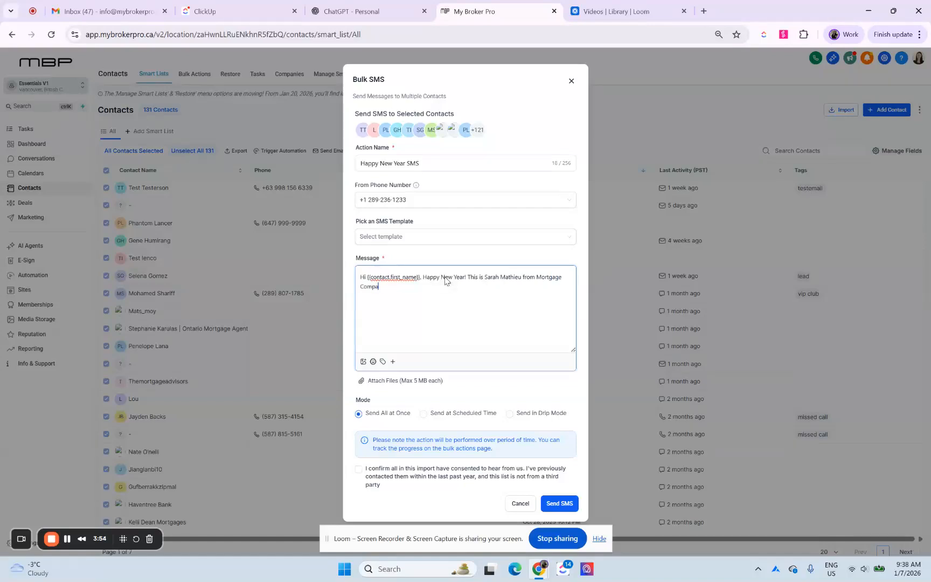
{"action": "type", "text": "any"}
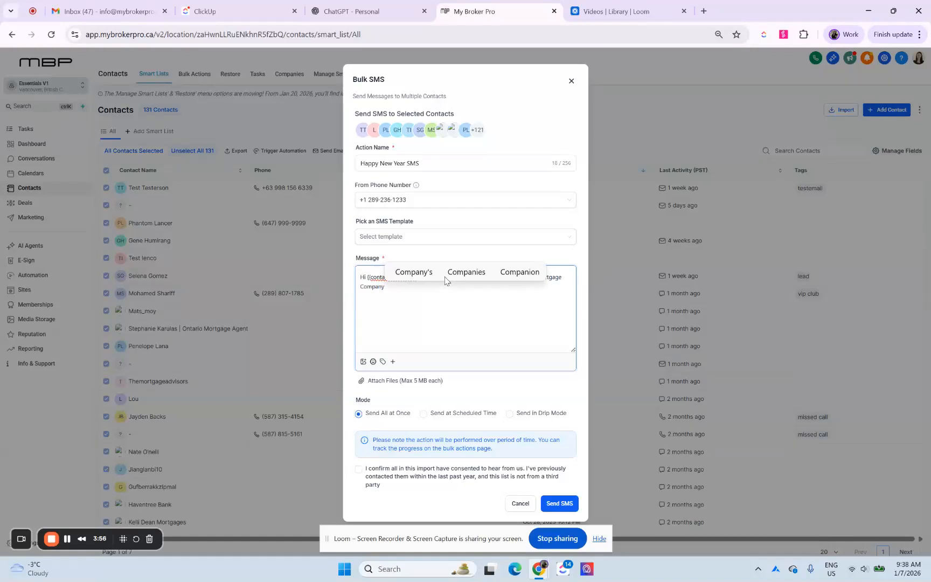
{"action": "type", "text": "."}
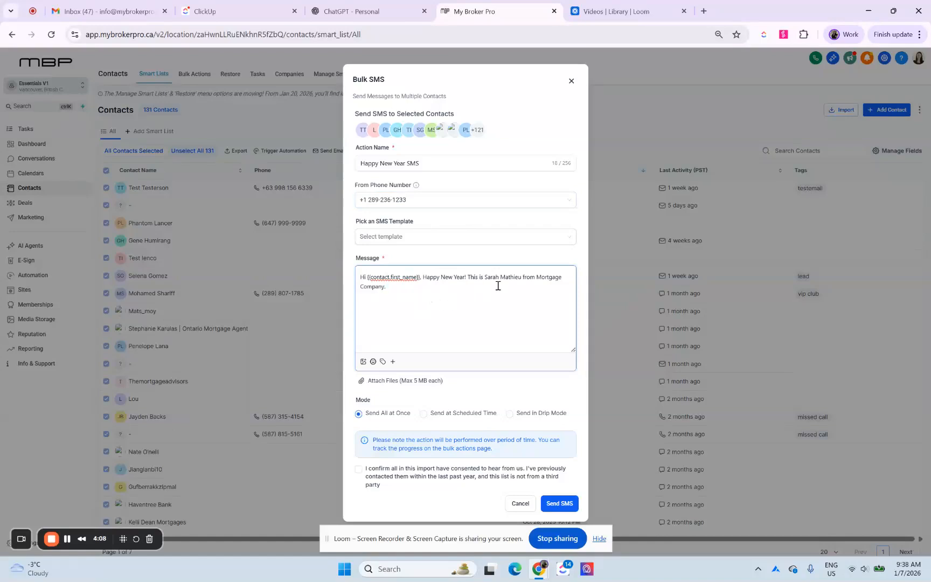
Step: Add "I just wanted to reach out to let you know I have a new business number" followed by the business phone number
{"action": "left_click_drag", "start_coordinate": [482, 279], "coordinate": [520, 278]}
{"action": "left_click", "coordinate": [518, 291]}
{"action": "type", "text": "nted to reach out to let you know I havea new"}
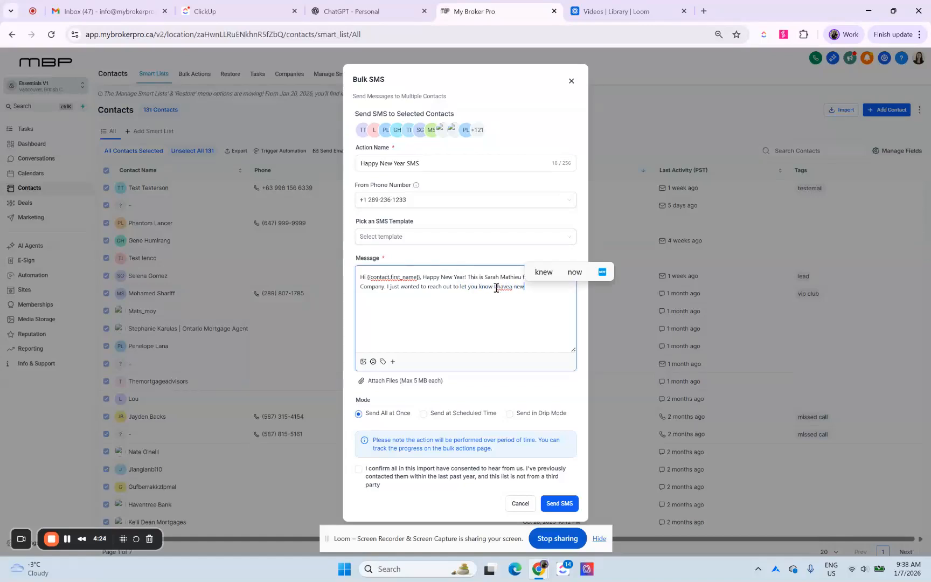
{"action": "key", "text": "BackSpace"}
{"action": "key", "text": "BackSpace"}
{"action": "key", "text": "BackSpace"}
{"action": "key", "text": "BackSpace"}
{"action": "key", "text": "BackSpace"}
{"action": "type", "text": " a new business number"}
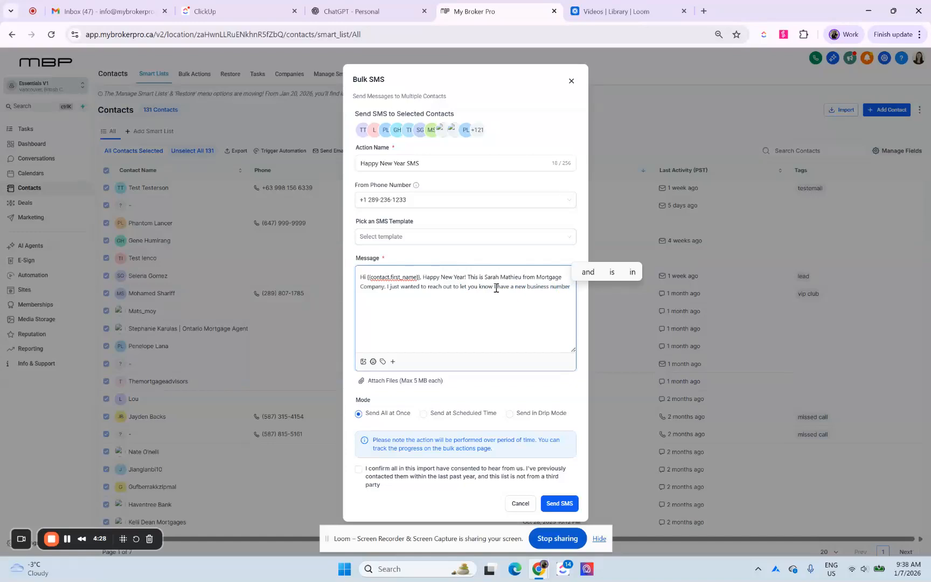
{"action": "left_click", "coordinate": [403, 202]}
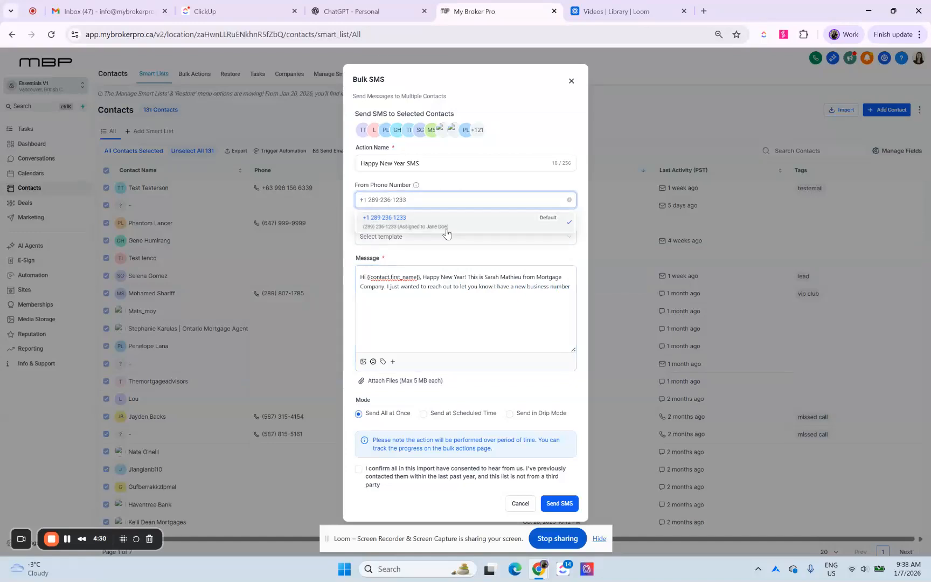
{"action": "left_click", "coordinate": [524, 296]}
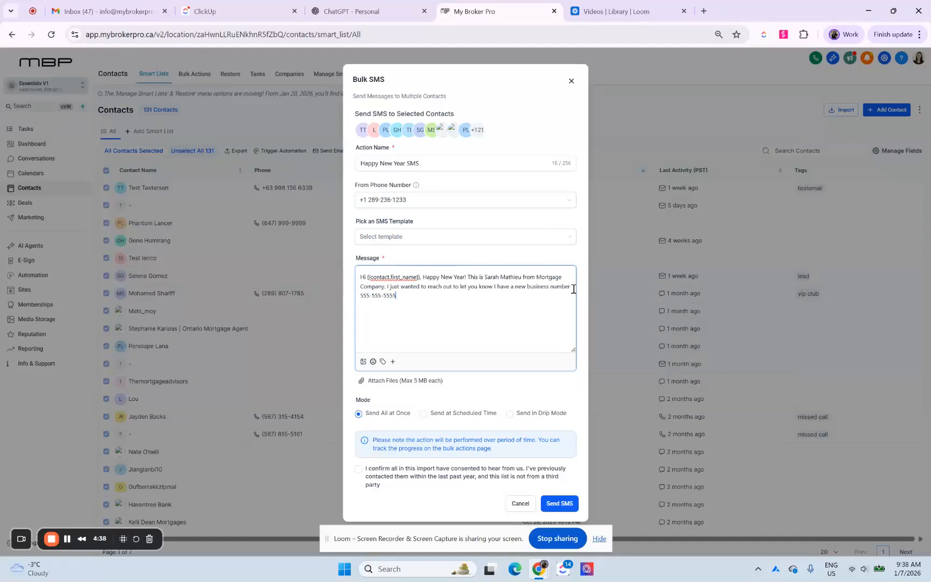
Step: Add ", but I still have my cell as well. If you could update my contact details that would be awesome!" to the message
{"action": "type", "text": "still have my cell as well"}
{"action": "type", "text": ". If you could update my contact deta"}
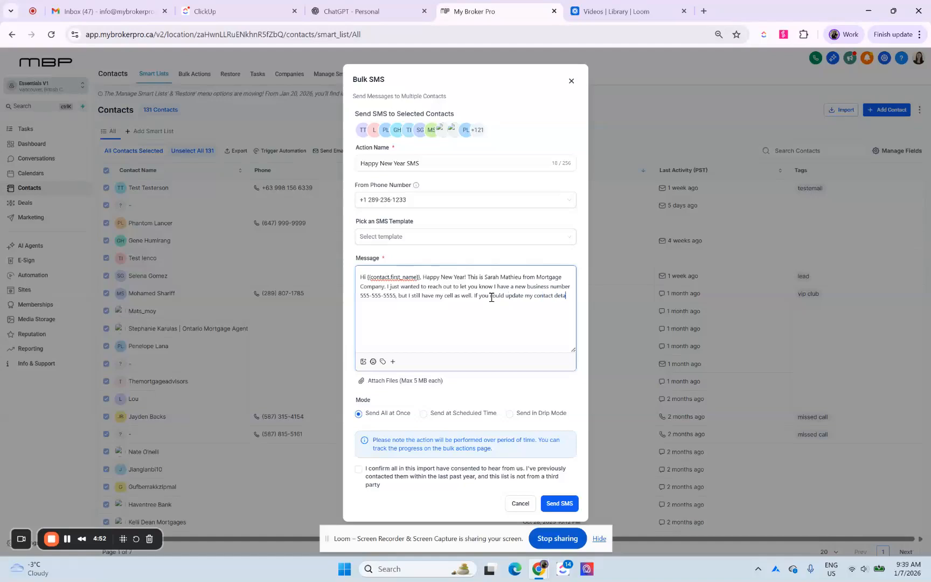
{"action": "type", "text": "ils that would be awesome1 If you or any of your friends and "}
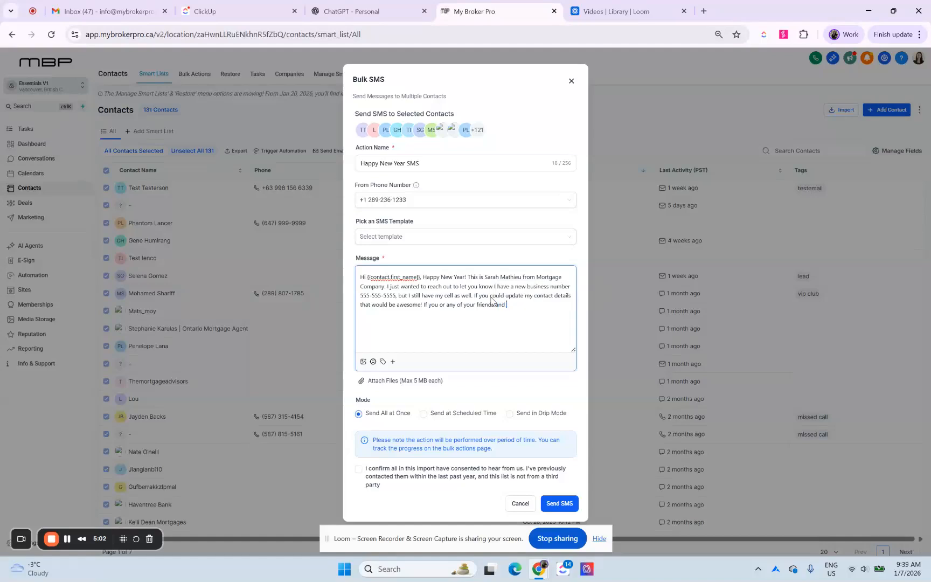
{"action": "type", "text": "family need a mortgage this year, don't"}
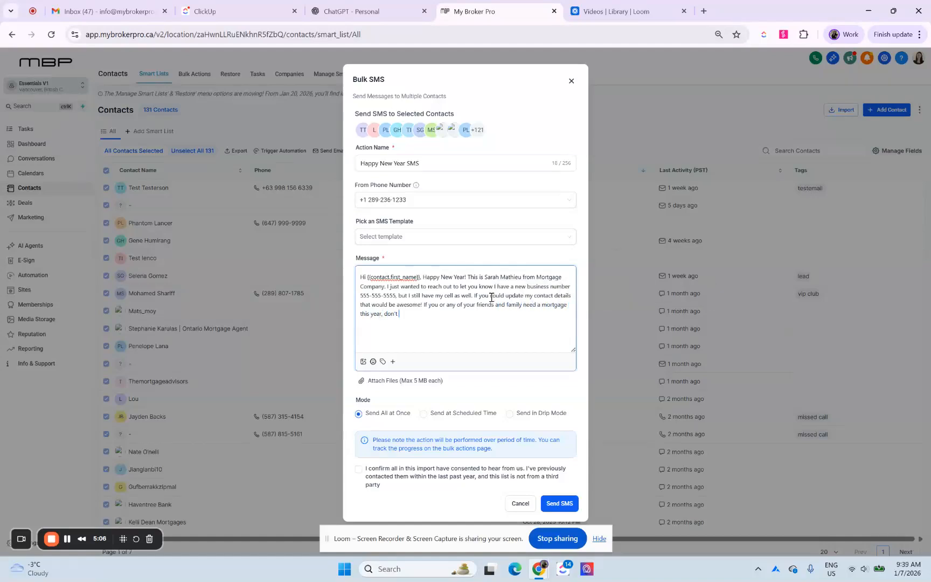
{"action": "type", "text": " hesitate to reach out."}
{"action": "left_click_drag", "start_coordinate": [397, 295], "coordinate": [364, 288]}
{"action": "left_click", "coordinate": [467, 306]}
{"action": "left_click", "coordinate": [478, 318]}
{"action": "left_click_drag", "start_coordinate": [396, 295], "coordinate": [358, 295]}
{"action": "left_click", "coordinate": [461, 317]}
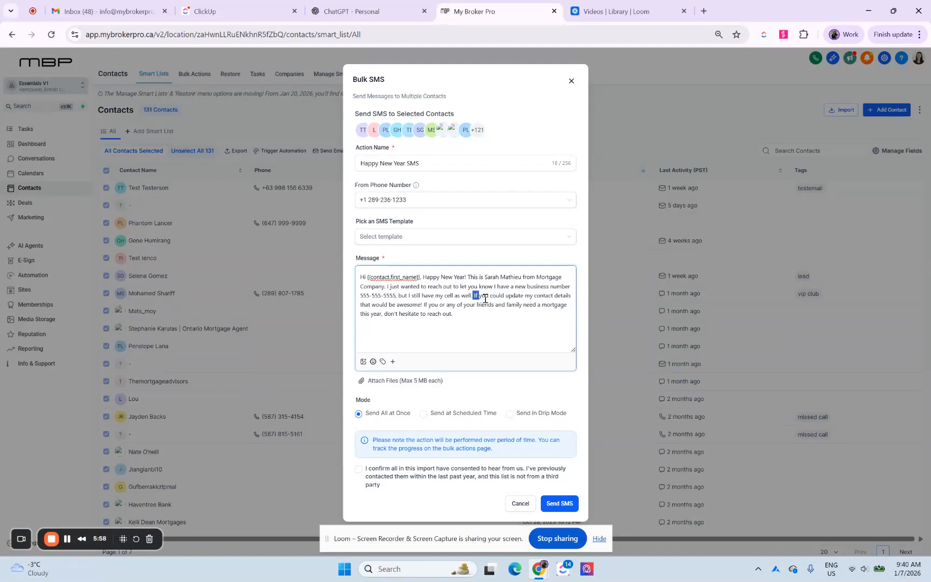
{"action": "left_click_drag", "start_coordinate": [473, 295], "coordinate": [515, 317]}
Step: End the SMS message with "Cheers!" and review the full text
{"action": "left_click", "coordinate": [516, 318]}
{"action": "type", "text": "Cheers!"}
{"action": "left_click_drag", "start_coordinate": [462, 318], "coordinate": [356, 276]}
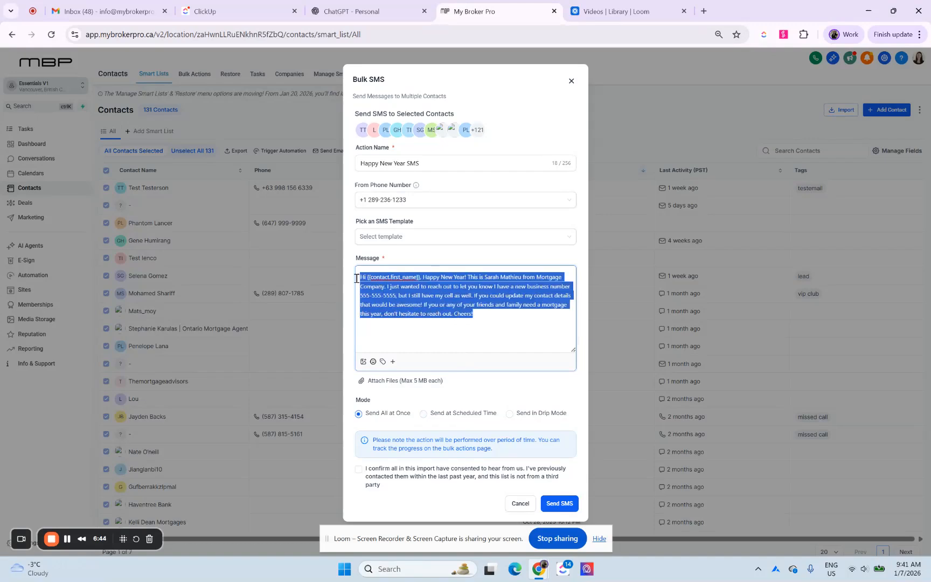
{"action": "left_click", "coordinate": [508, 323]}
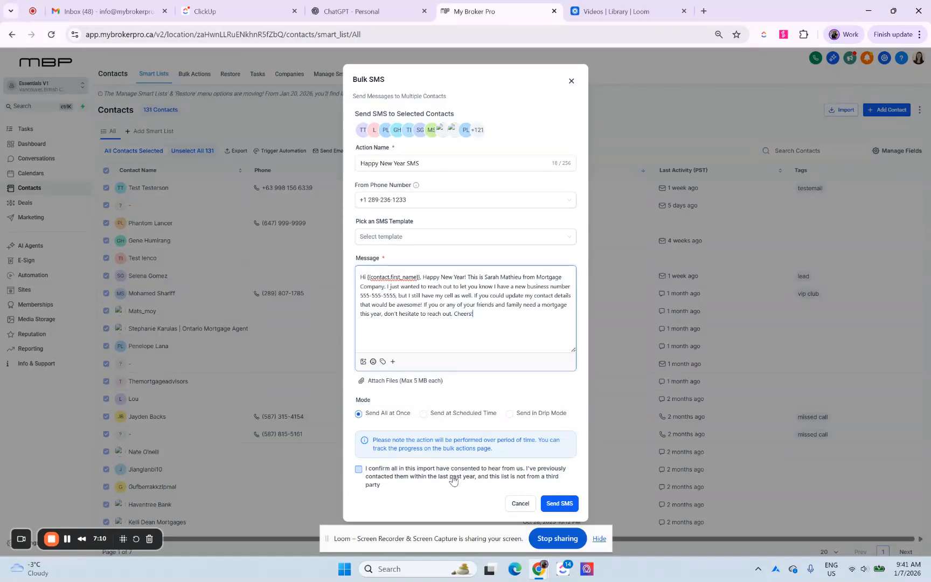
Step: Confirm that all recipients of the bulk SMS have consented to being contacted
{"action": "left_click", "coordinate": [361, 472]}
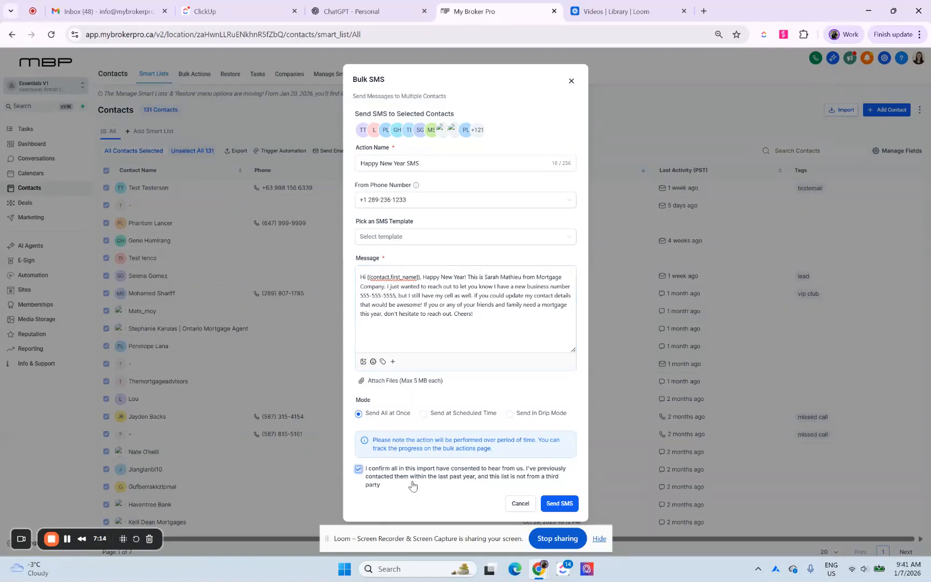
{"action": "left_click", "coordinate": [507, 316]}
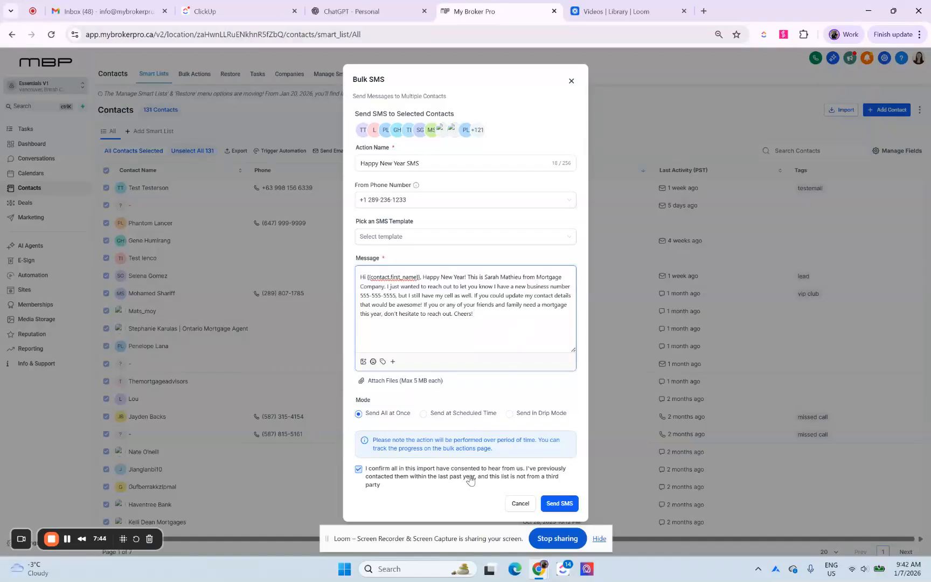
{"action": "left_click", "coordinate": [557, 503]}
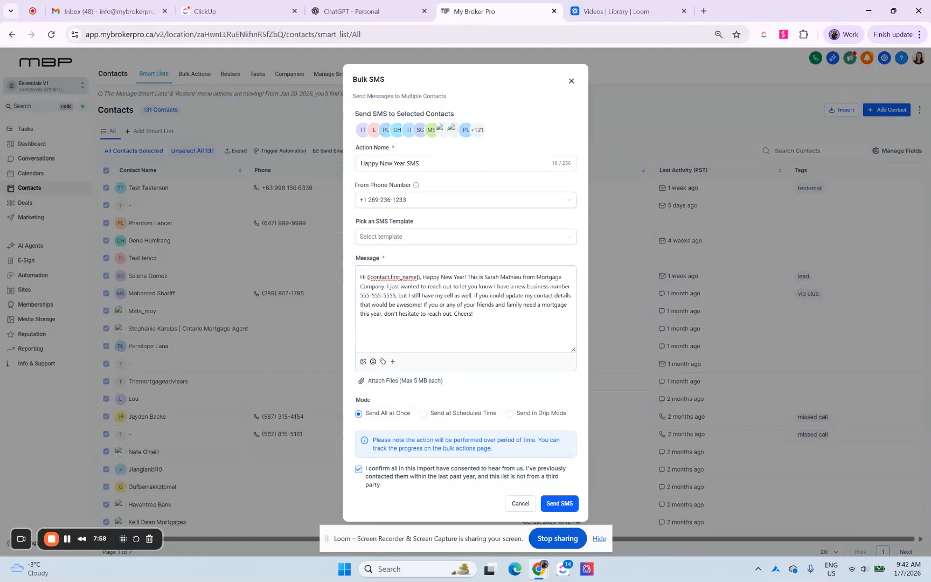
Step: Close the Bulk SMS form without sending and open the Bulk Actions tracking list
{"action": "left_click", "coordinate": [572, 83]}
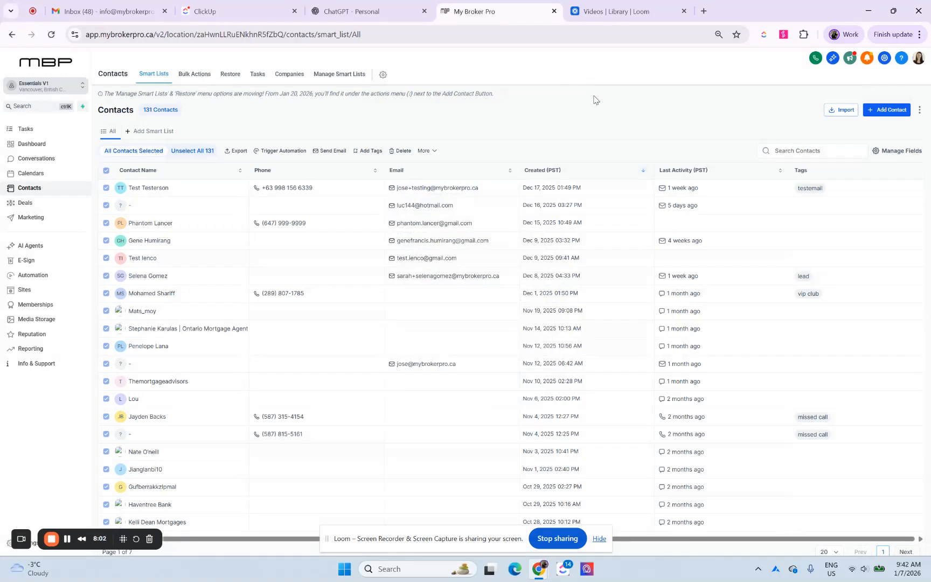
{"action": "left_click", "coordinate": [196, 80]}
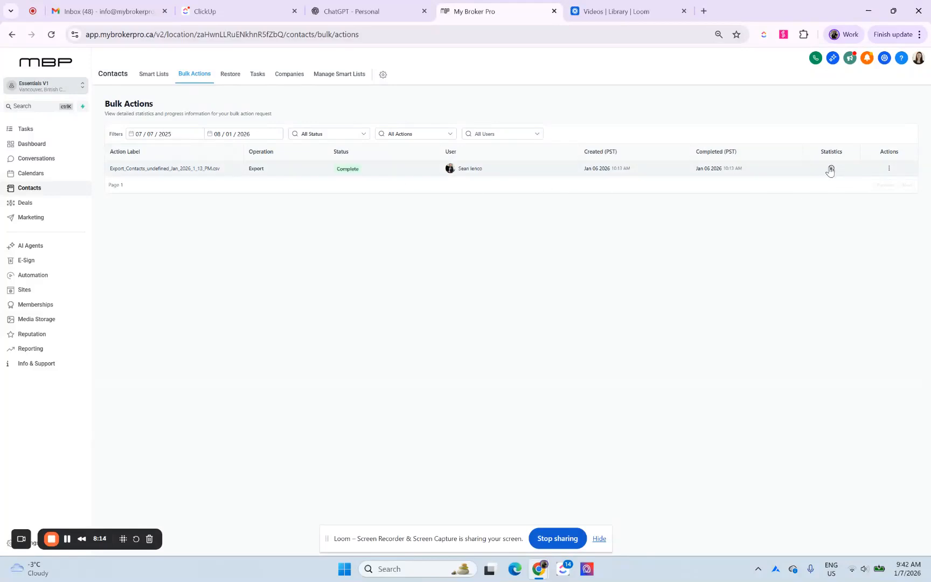
Step: Check the options available for the contact export in the bulk action list and open the team inbox in Conversations
{"action": "left_click", "coordinate": [889, 169]}
{"action": "left_click", "coordinate": [553, 266]}
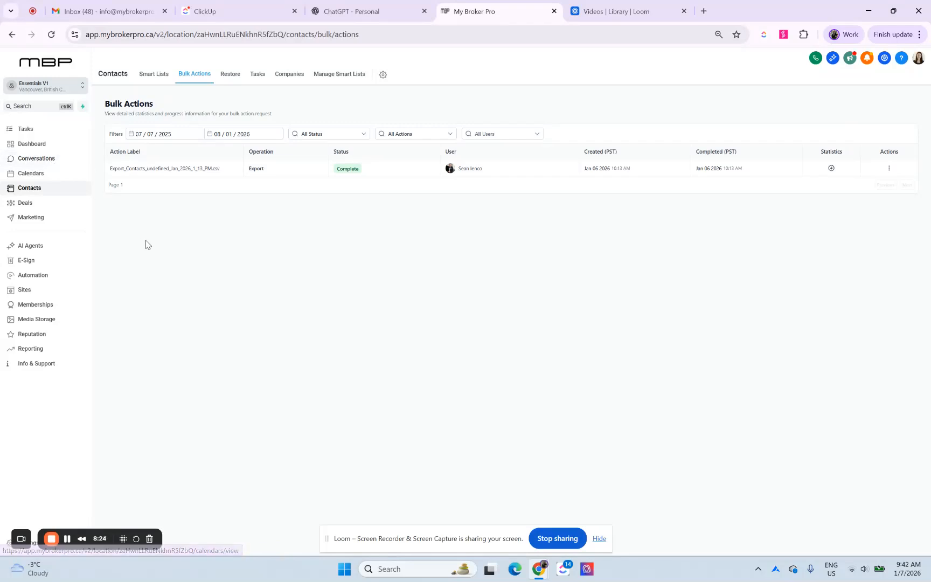
{"action": "left_click", "coordinate": [66, 163]}
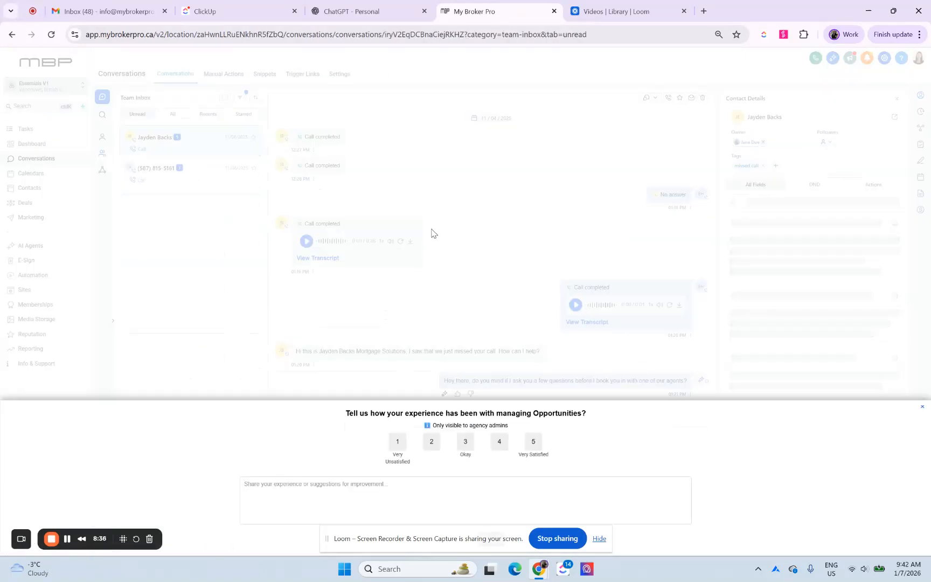
{"action": "left_click", "coordinate": [922, 407]}
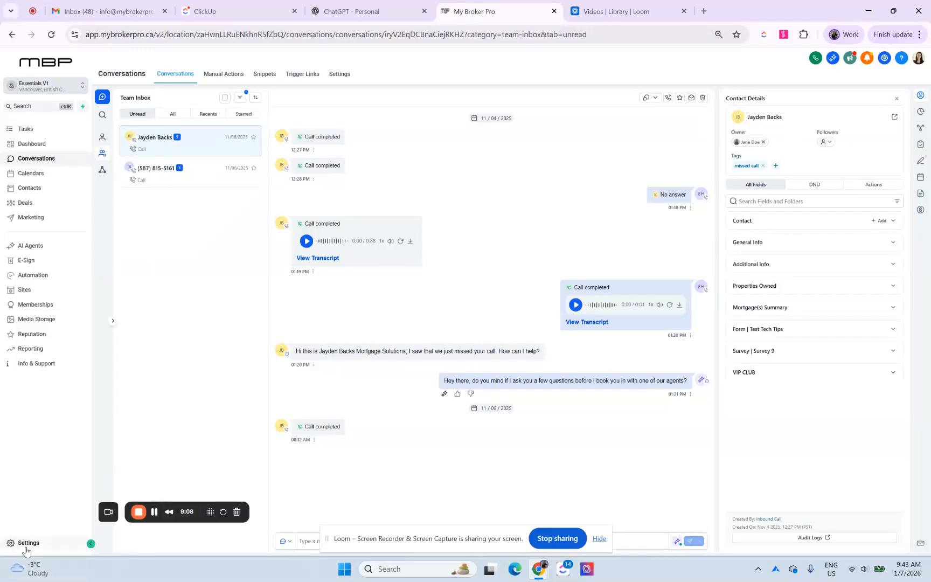
Step: Open the My Staff page in the account settings to review the users
{"action": "left_click", "coordinate": [25, 545]}
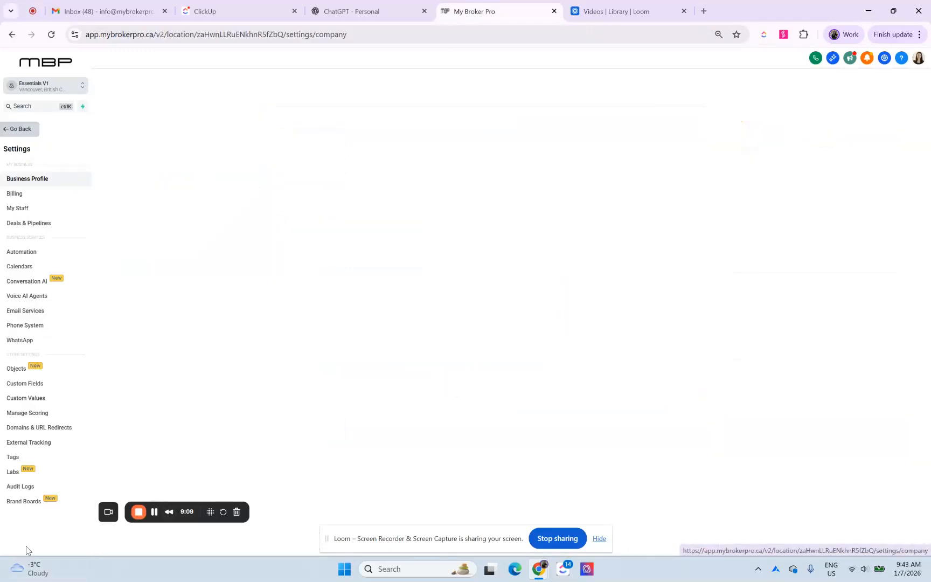
{"action": "left_click", "coordinate": [48, 208]}
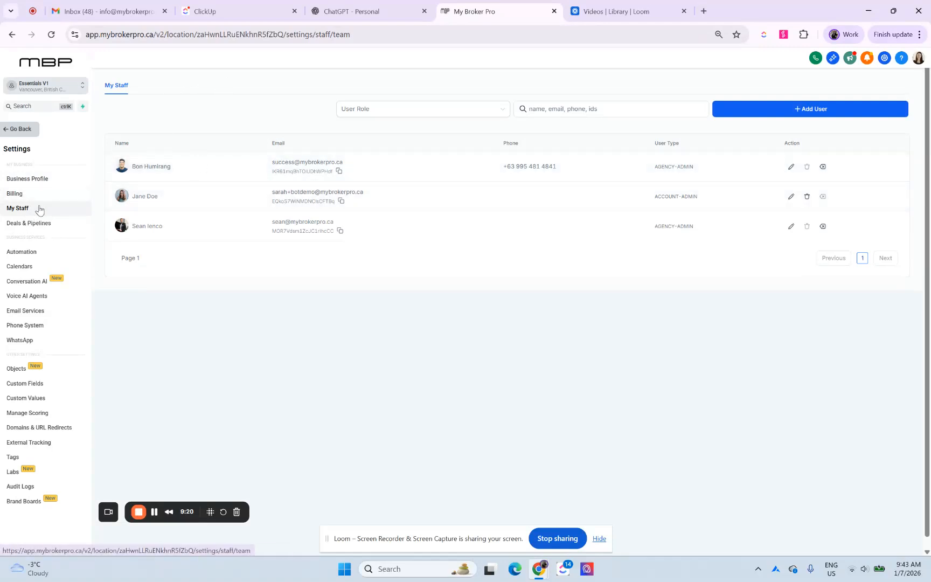
Step: Show the options for adding a number in the Phone System settings and check the Billing page for a payment method
{"action": "left_click", "coordinate": [52, 326]}
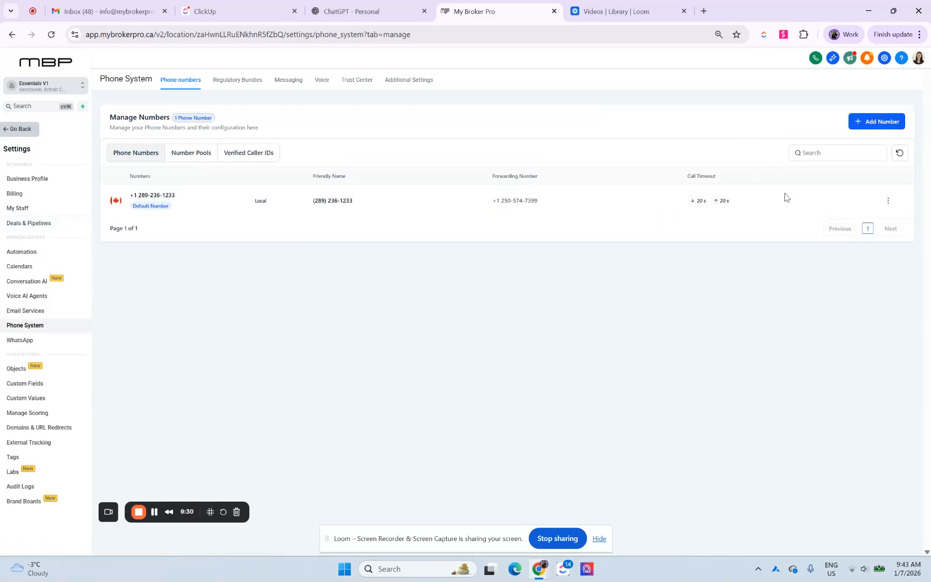
{"action": "left_click", "coordinate": [877, 123]}
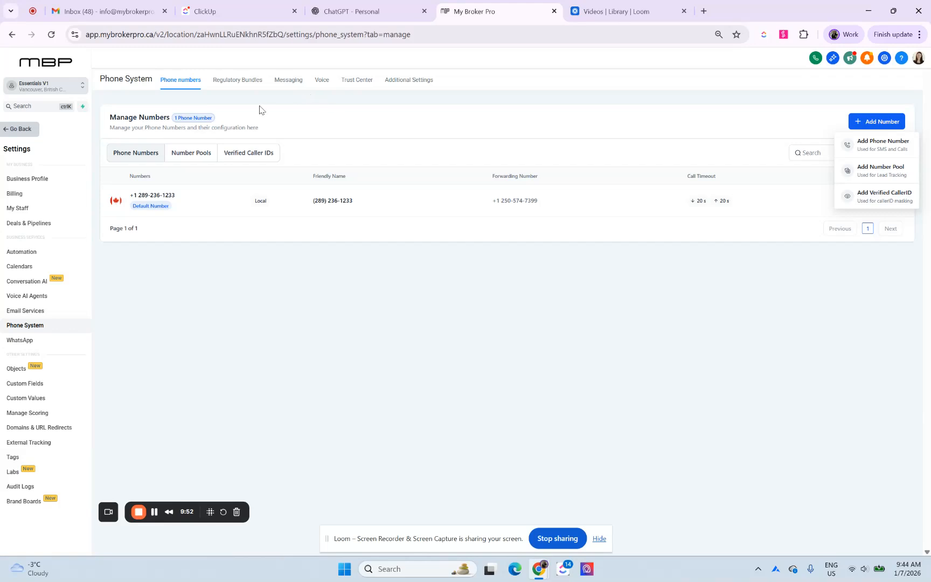
{"action": "left_click", "coordinate": [48, 196]}
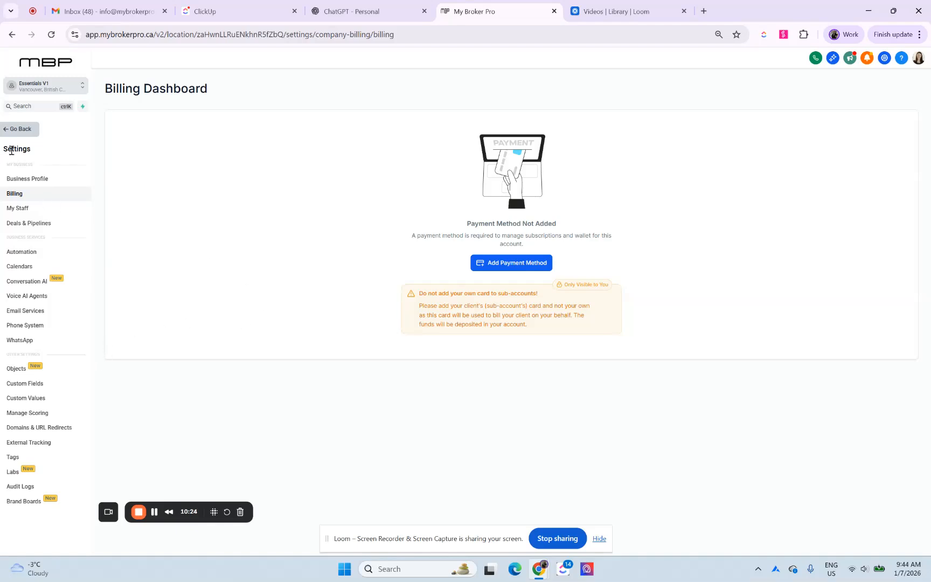
Step: Return to Contacts, select all contacts across every page and start a bulk SMS to them
{"action": "left_click", "coordinate": [26, 132]}
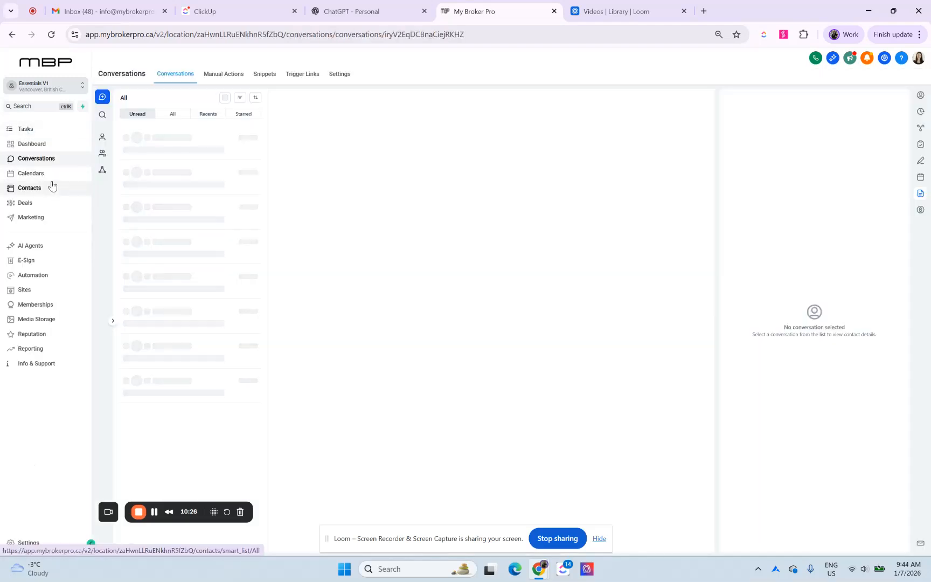
{"action": "left_click", "coordinate": [54, 191]}
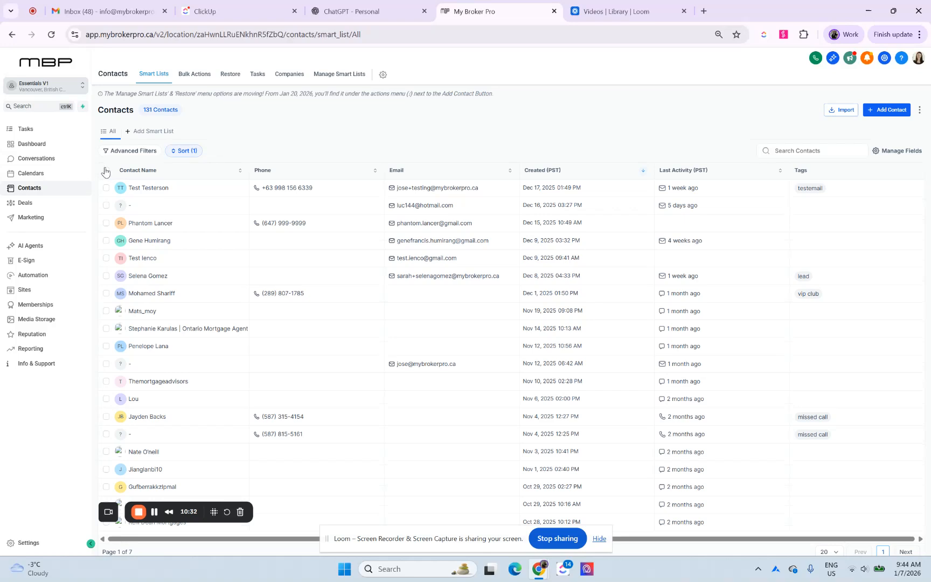
{"action": "left_click", "coordinate": [106, 170]}
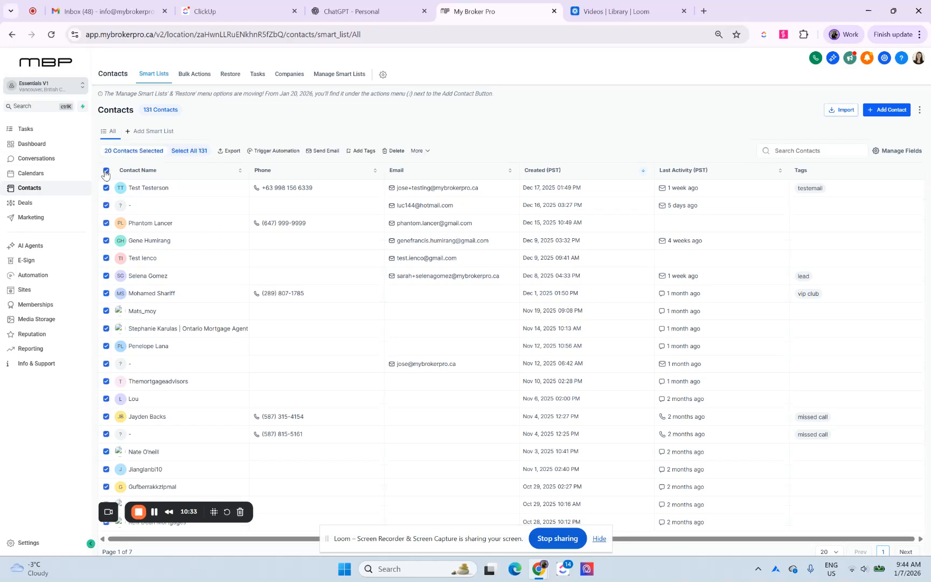
{"action": "left_click", "coordinate": [188, 151]}
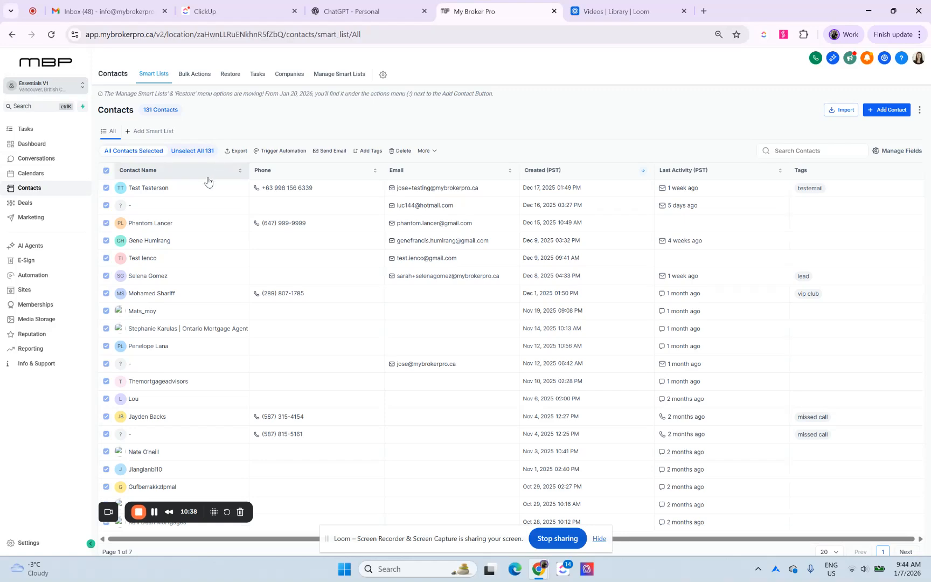
{"action": "left_click", "coordinate": [430, 152]}
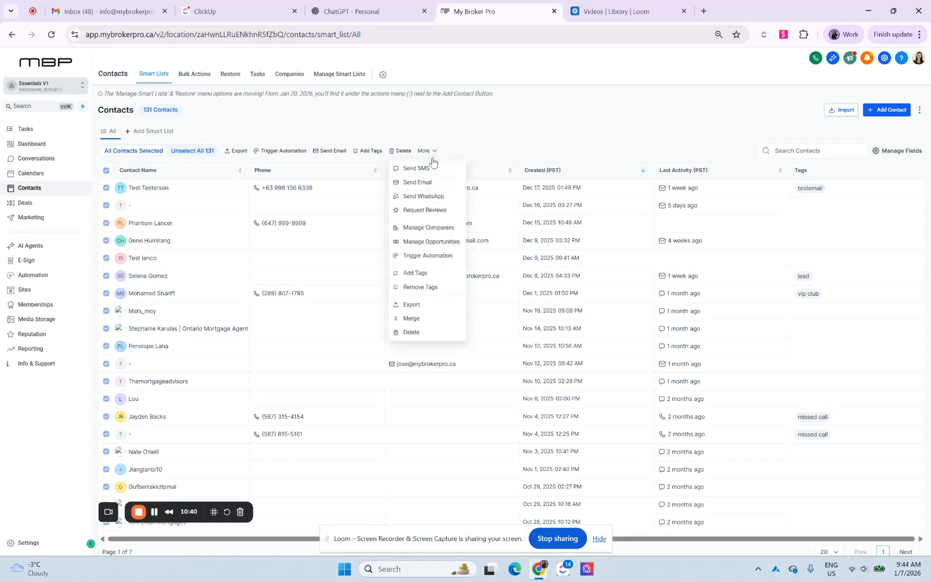
{"action": "left_click", "coordinate": [424, 162]}
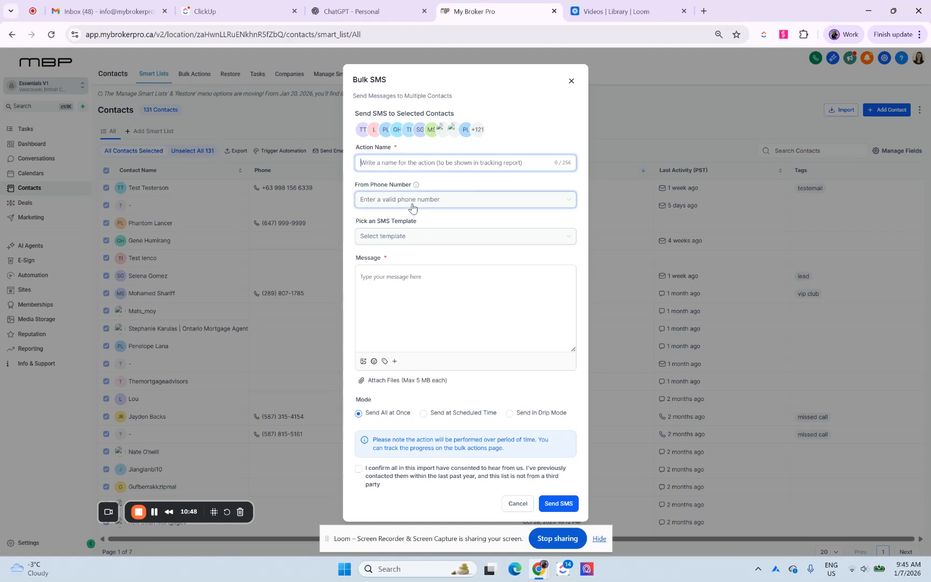
Step: Review the sender number, template and message custom value options in the Bulk SMS form and cancel it without sending
{"action": "left_click", "coordinate": [392, 205]}
{"action": "left_click", "coordinate": [403, 262]}
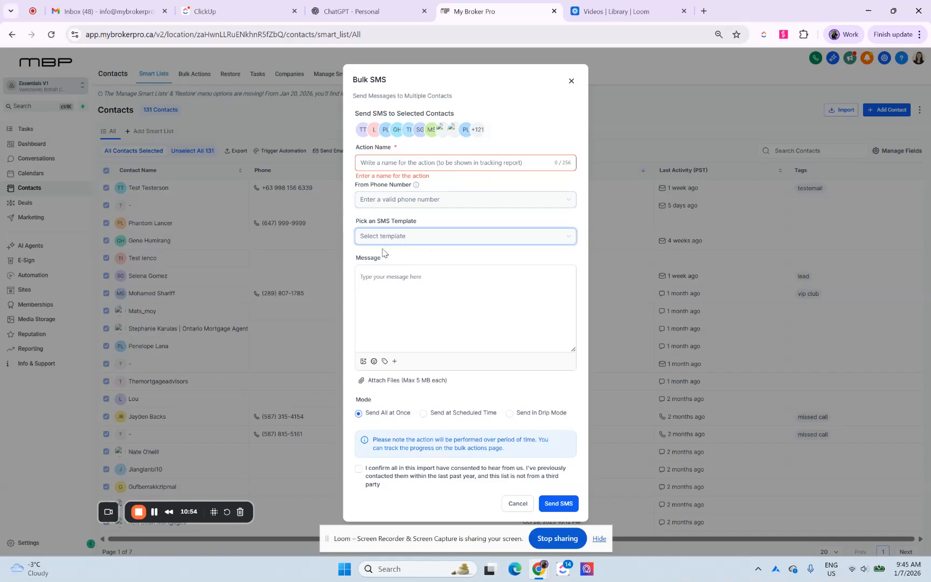
{"action": "left_click", "coordinate": [425, 283]}
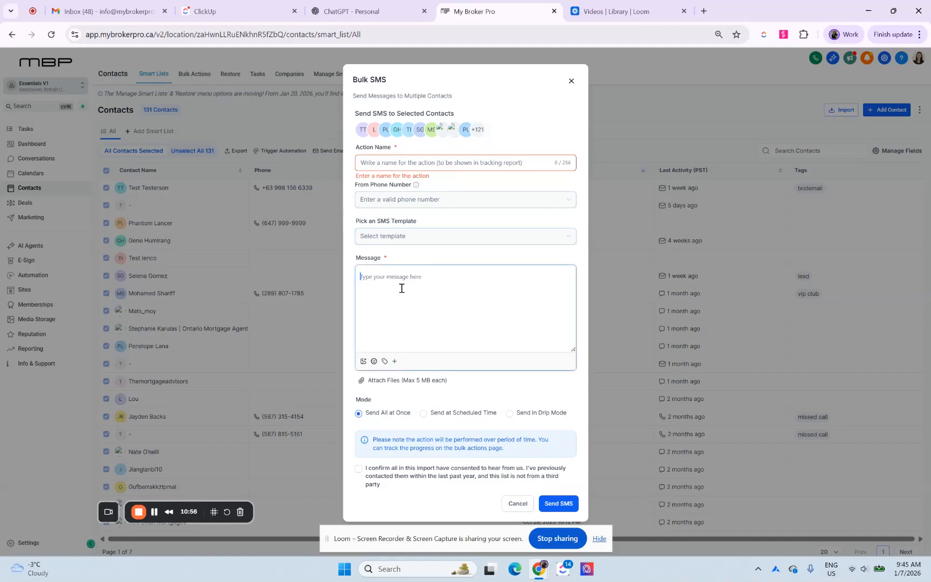
{"action": "left_click", "coordinate": [384, 361]}
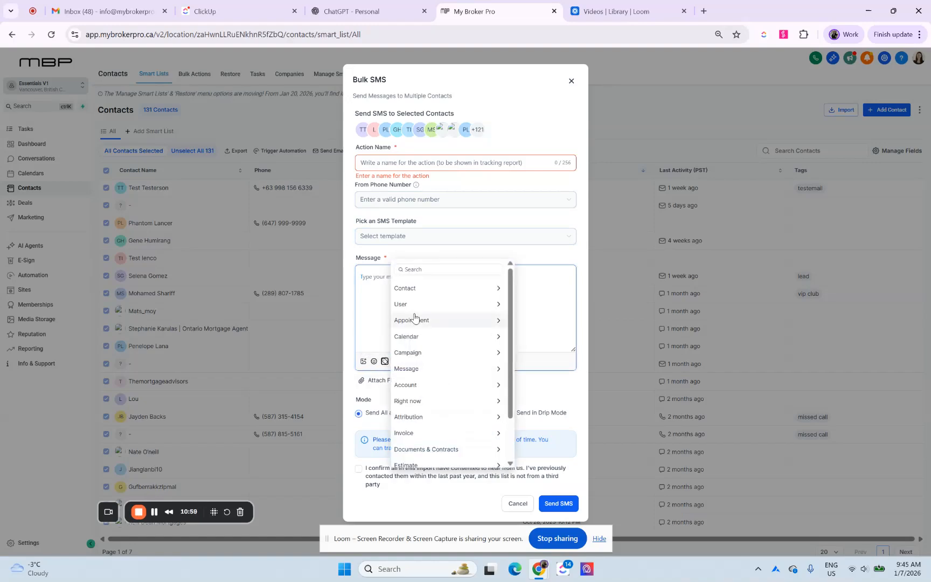
{"action": "left_click", "coordinate": [379, 295]}
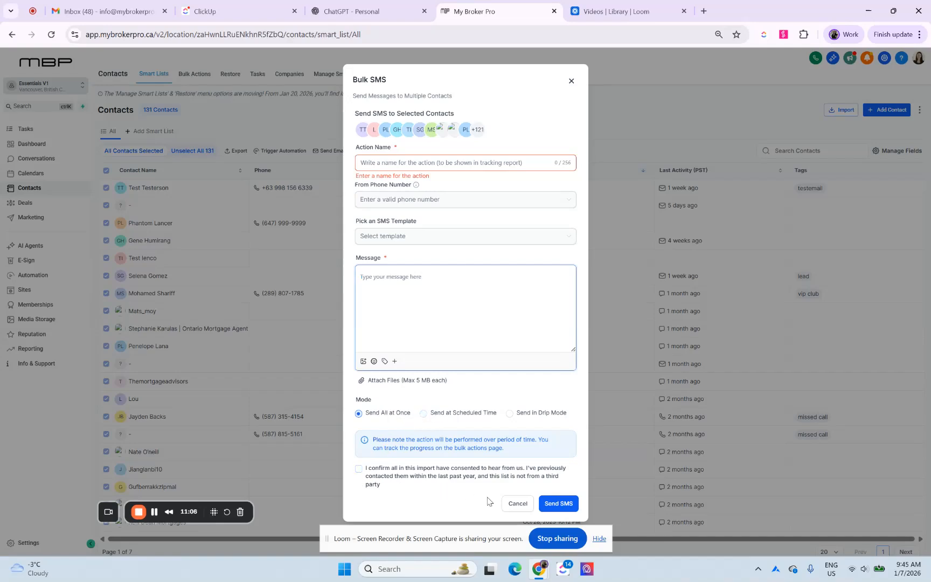
{"action": "left_click", "coordinate": [517, 503]}
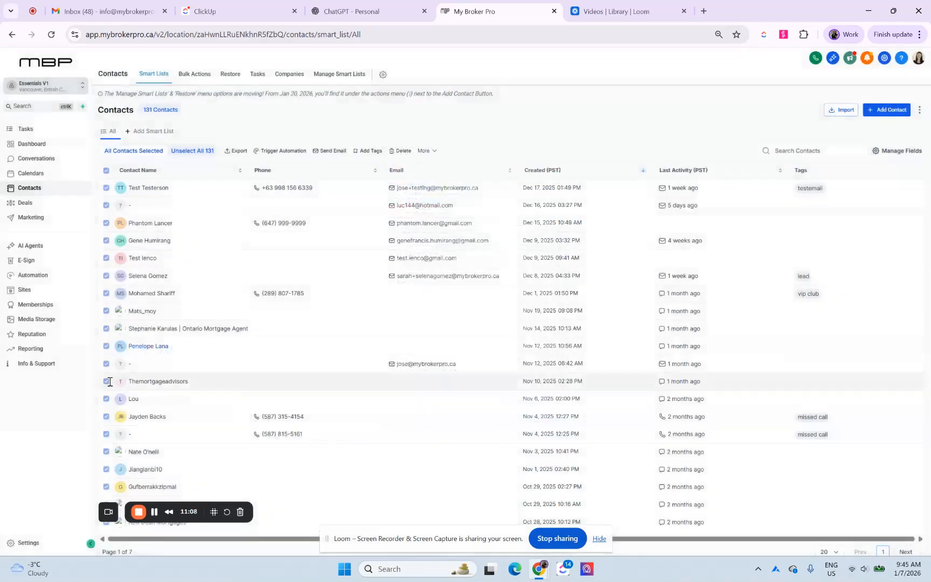